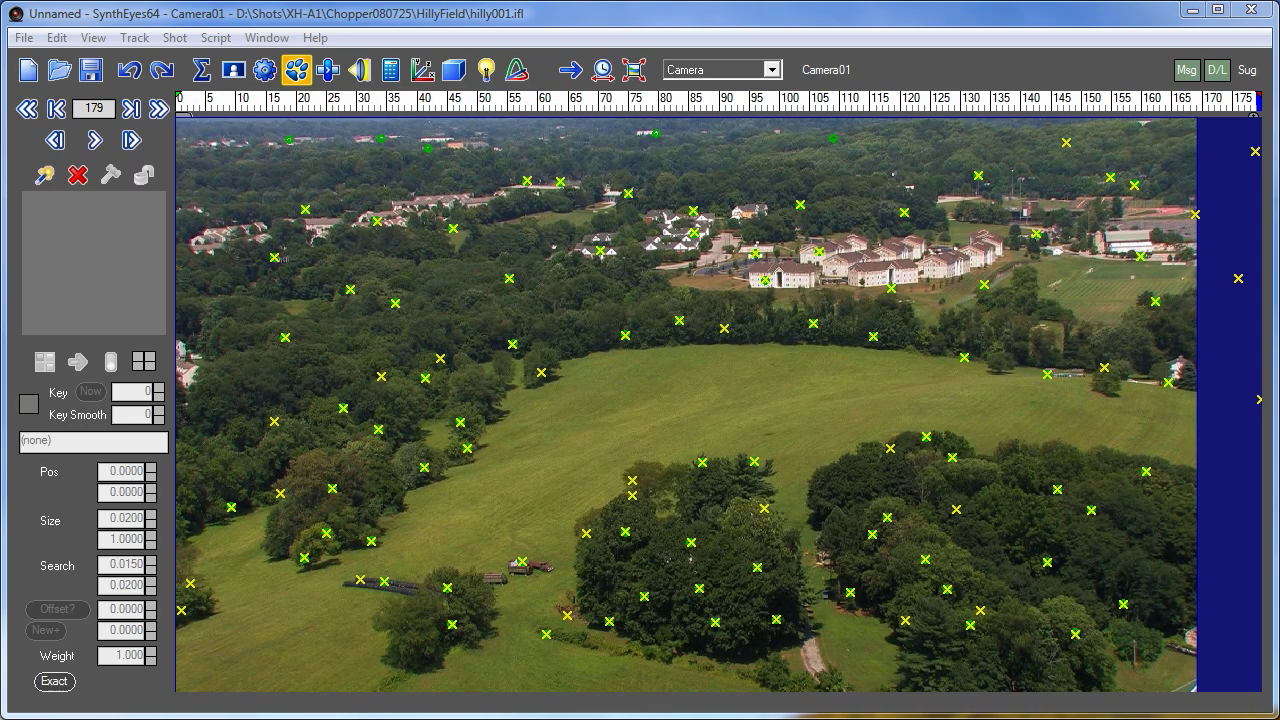
# - Switch the viewport layout to Camera & Bottom SimulTrack, with the shot moved to frame 67
pyautogui.moveTo(303, 102)
pyautogui.mouseDown()
pyautogui.moveTo(207, 104)
pyautogui.moveTo(640, 135)
pyautogui.moveTo(1157, 104)
pyautogui.moveTo(311, 115)
pyautogui.moveTo(586, 110)
pyautogui.mouseUp()
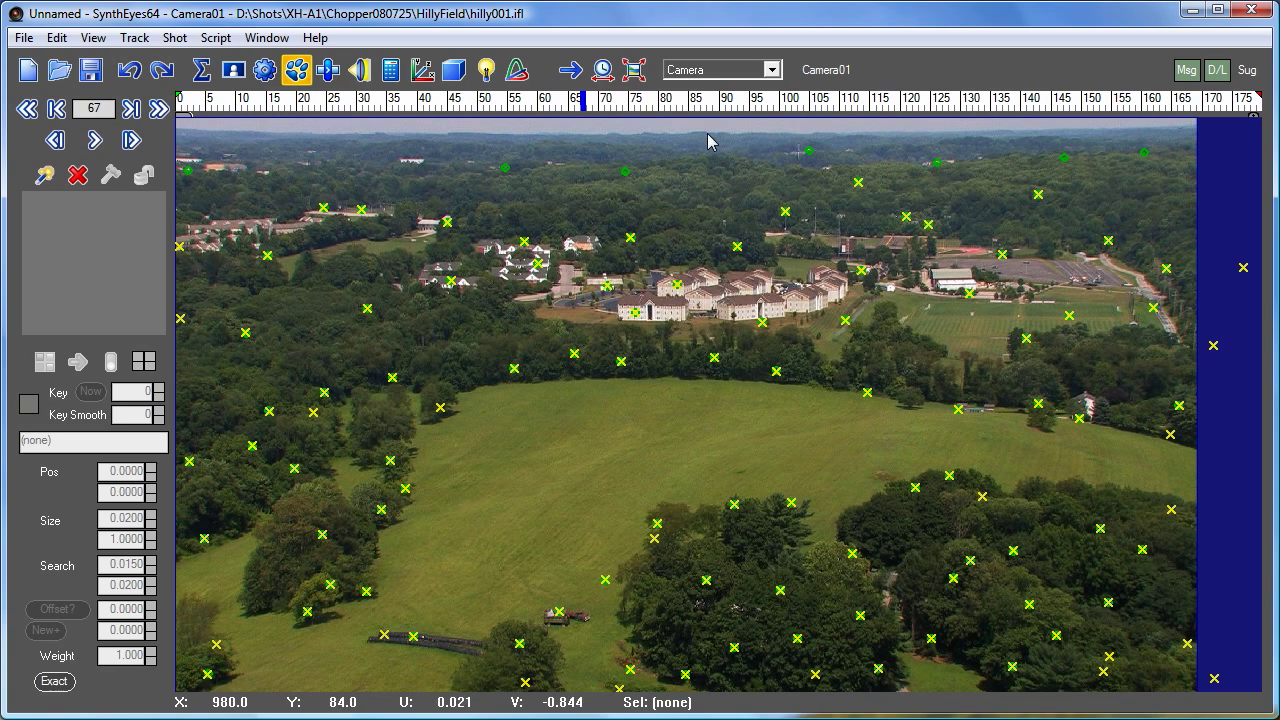
pyautogui.click(726, 72)
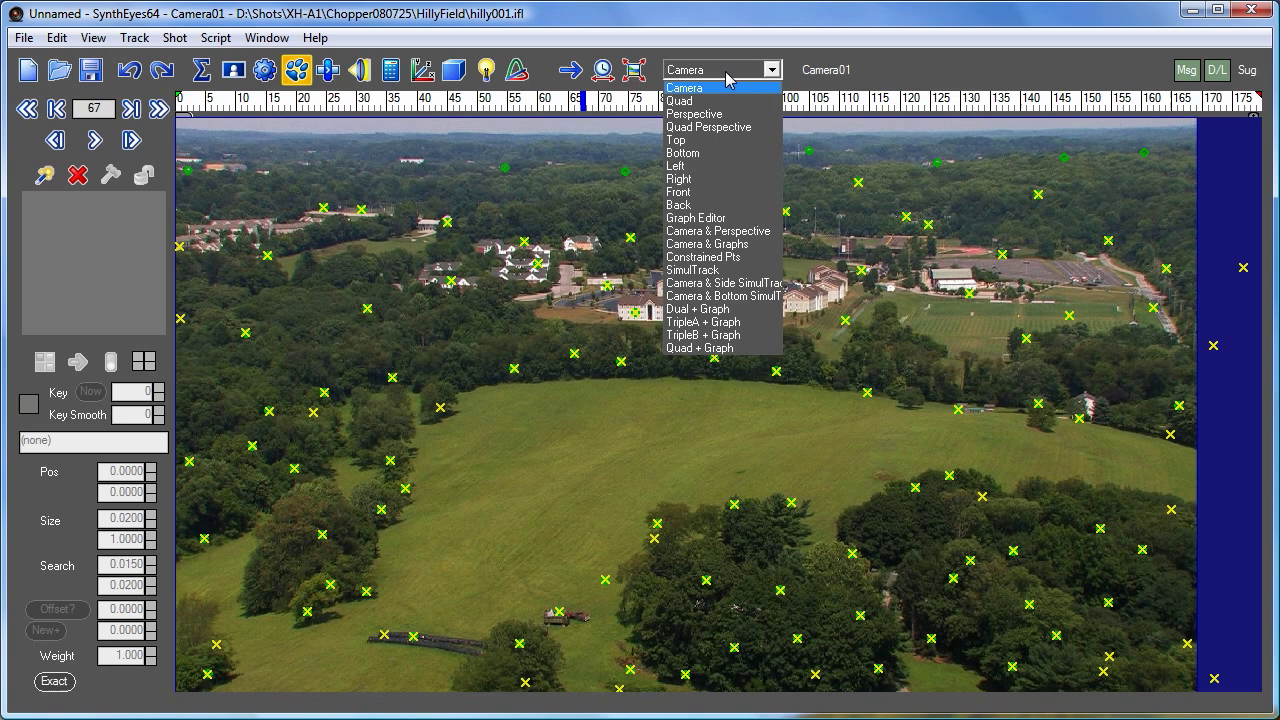
pyautogui.click(708, 297)
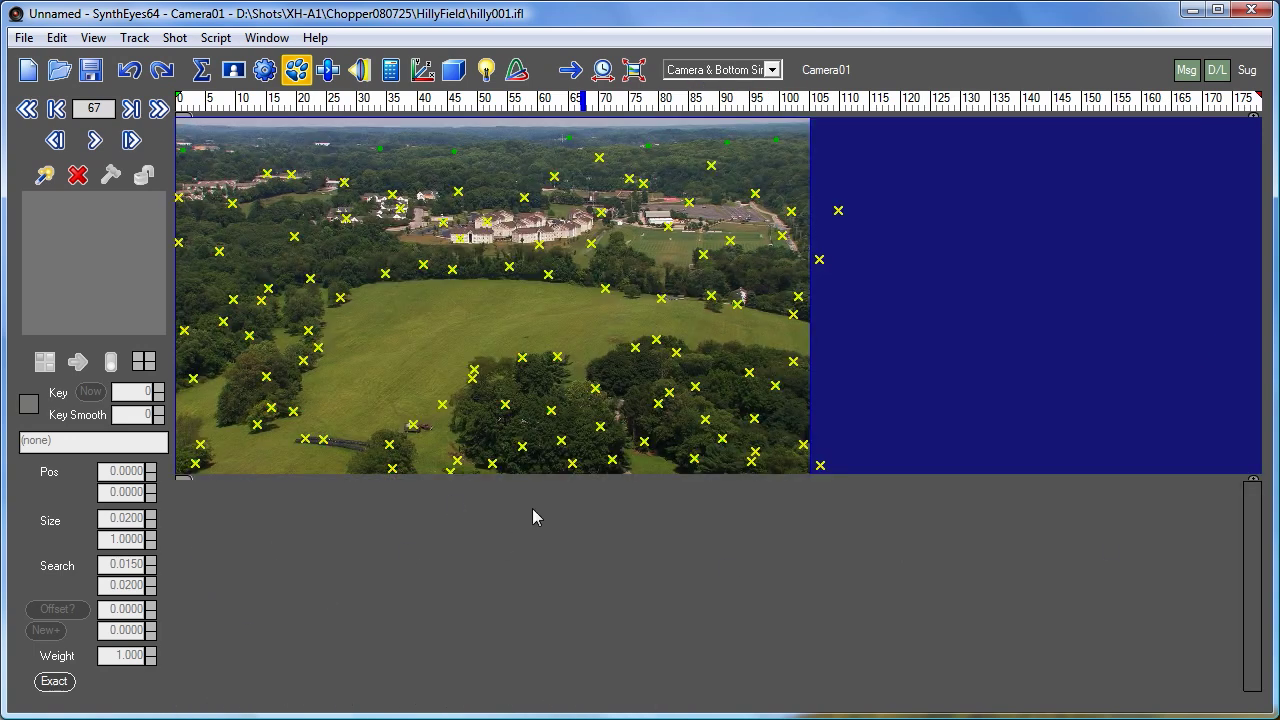
# - Create a new tracker at frame 1 on the grass near the field's far edge, at about -0.1226, -0.0832
pyautogui.scroll(2, 440, 280)
pyautogui.moveTo(374, 105); pyautogui.dragTo(1011, 105)
pyautogui.moveTo(647, 375); pyautogui.dragTo(674, 246, button='middle')
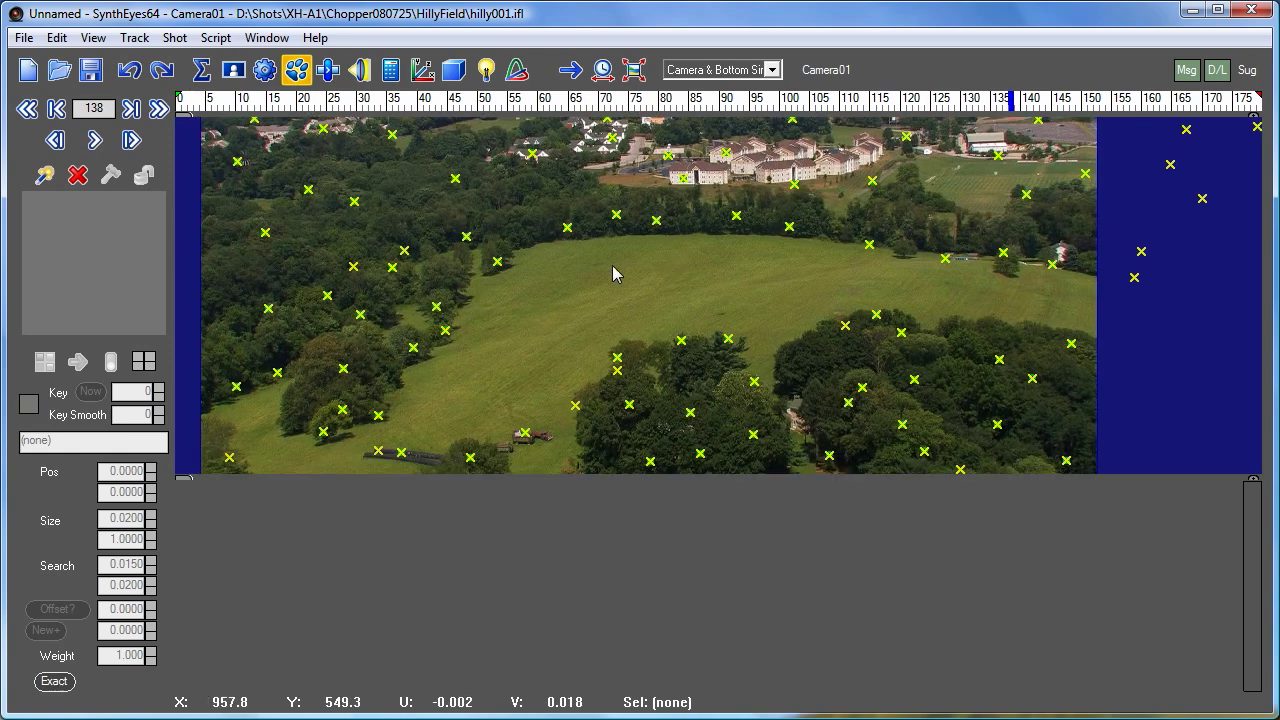
pyautogui.moveTo(371, 106); pyautogui.dragTo(182, 82)
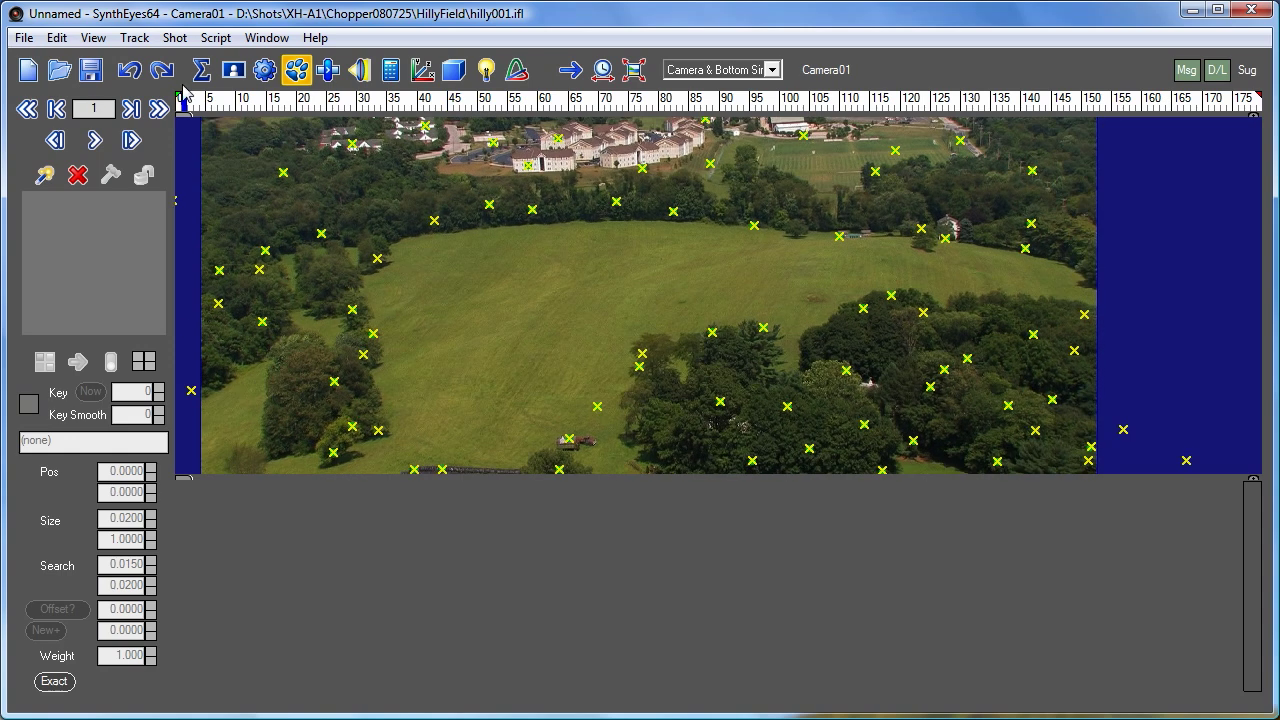
pyautogui.scroll(1, 657, 260)
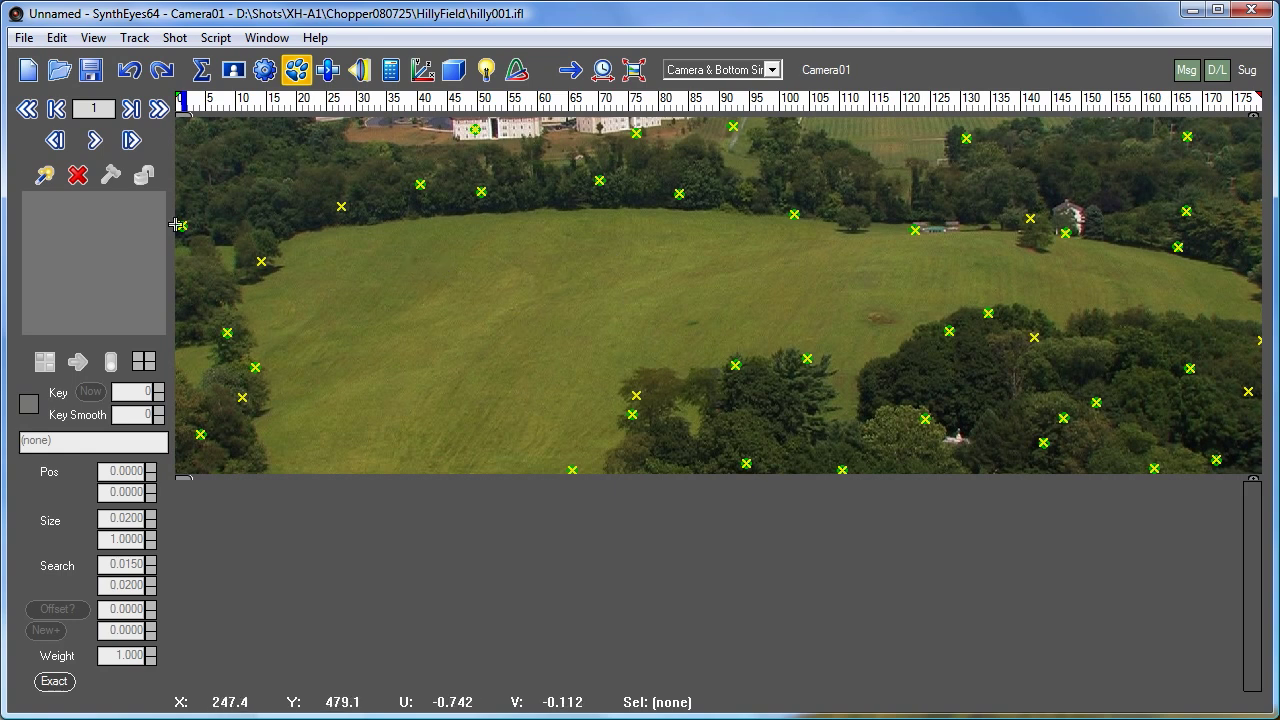
pyautogui.click(44, 176)
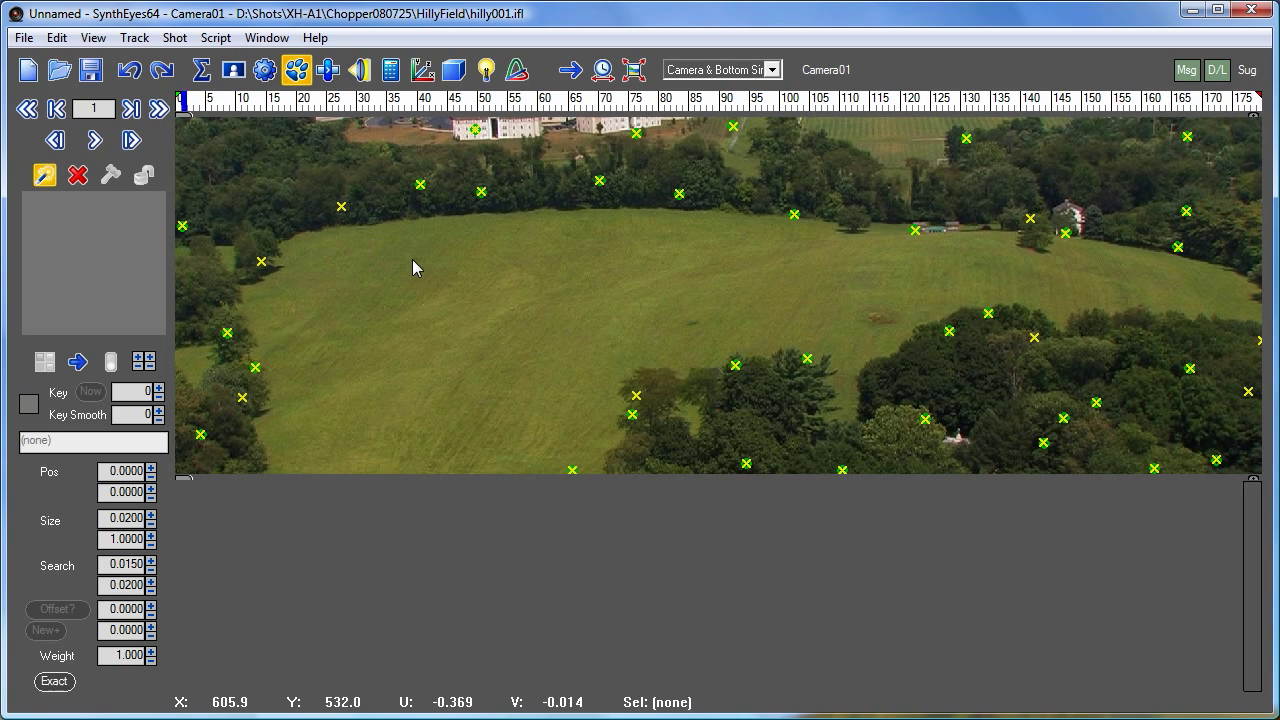
pyautogui.moveTo(570, 234); pyautogui.dragTo(565, 235)
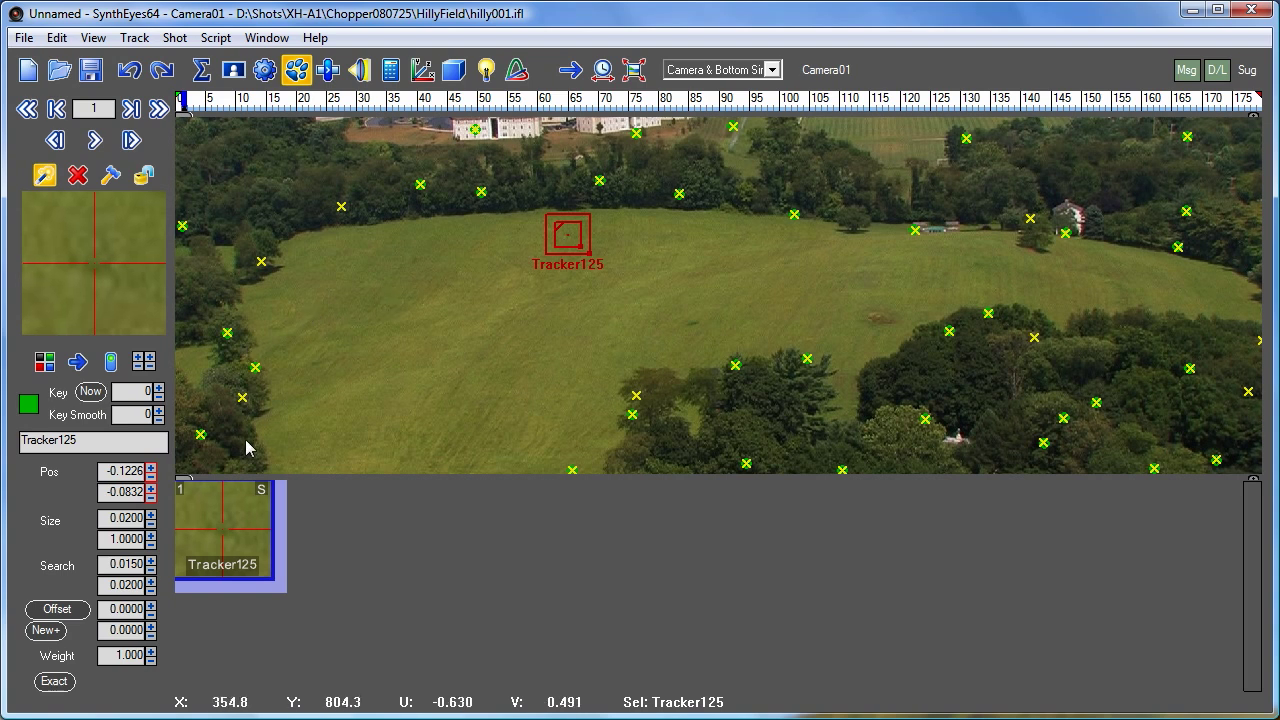
# - Set the new tracker's Key and Key Smooth to 12 frames and play the shot through to track it to frame 179
pyautogui.moveTo(157, 400); pyautogui.dragTo(157, 390)
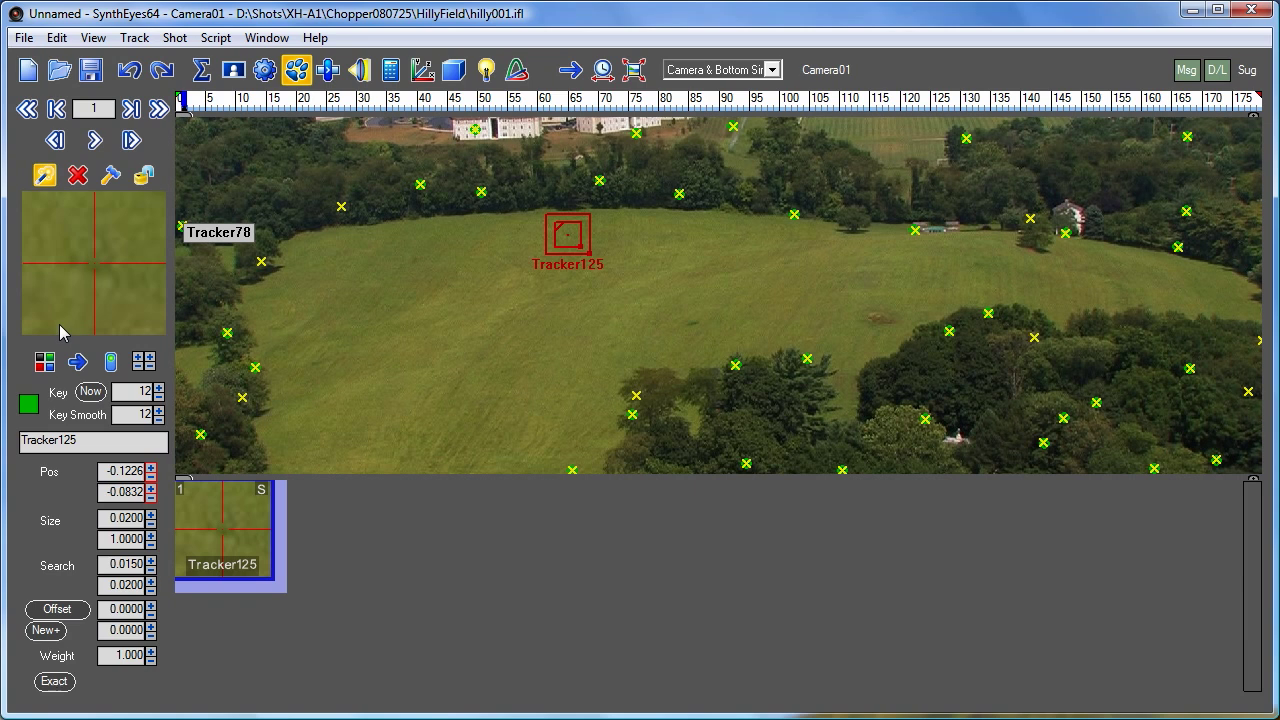
pyautogui.click(134, 38)
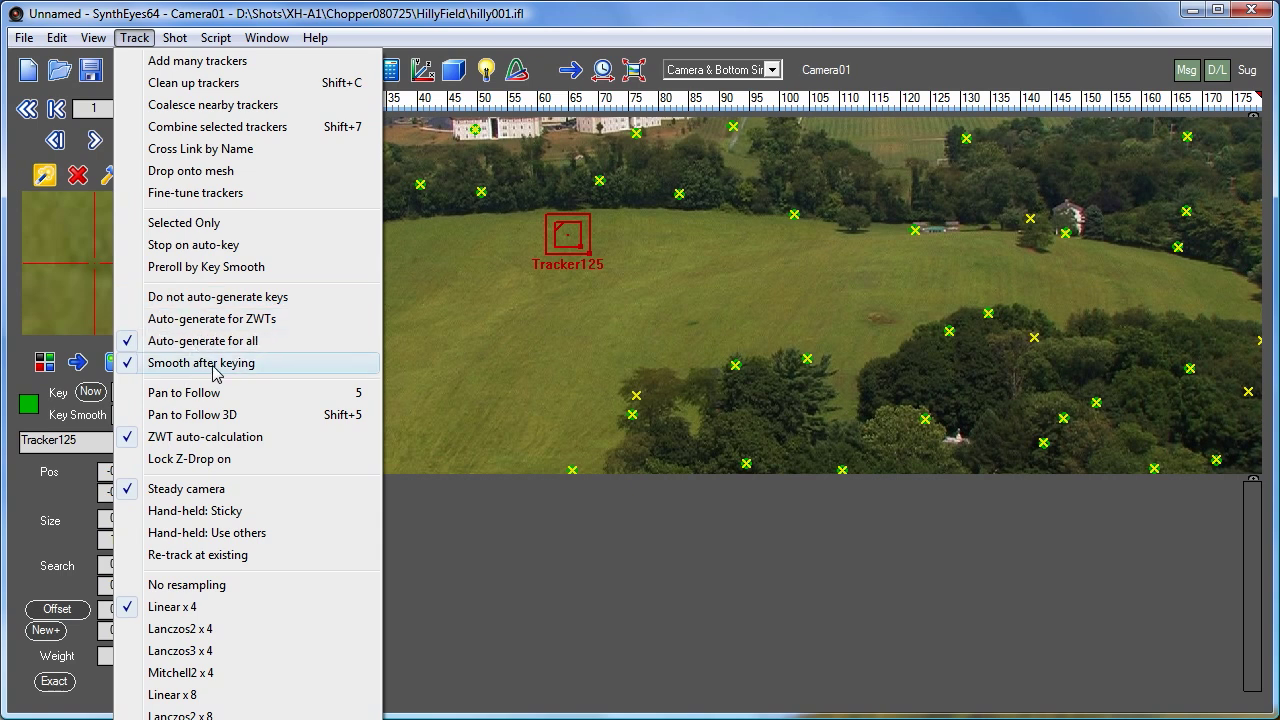
pyautogui.click(239, 7)
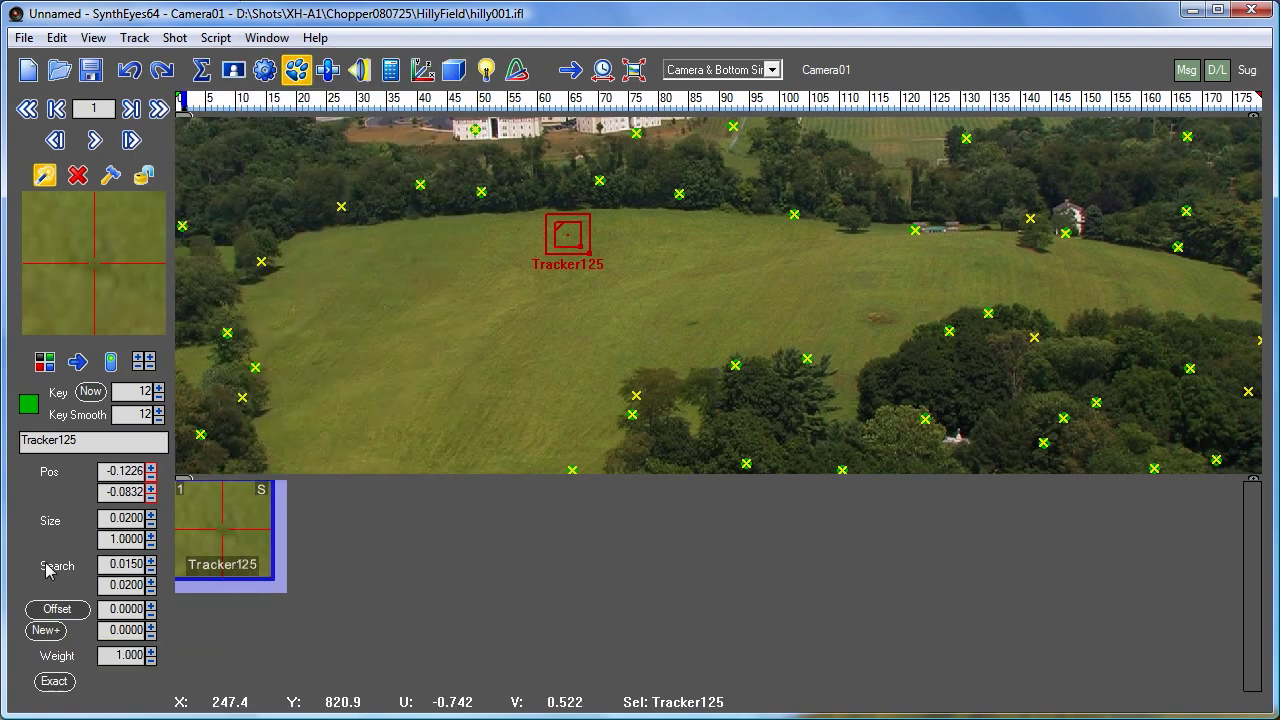
pyautogui.click(93, 141)
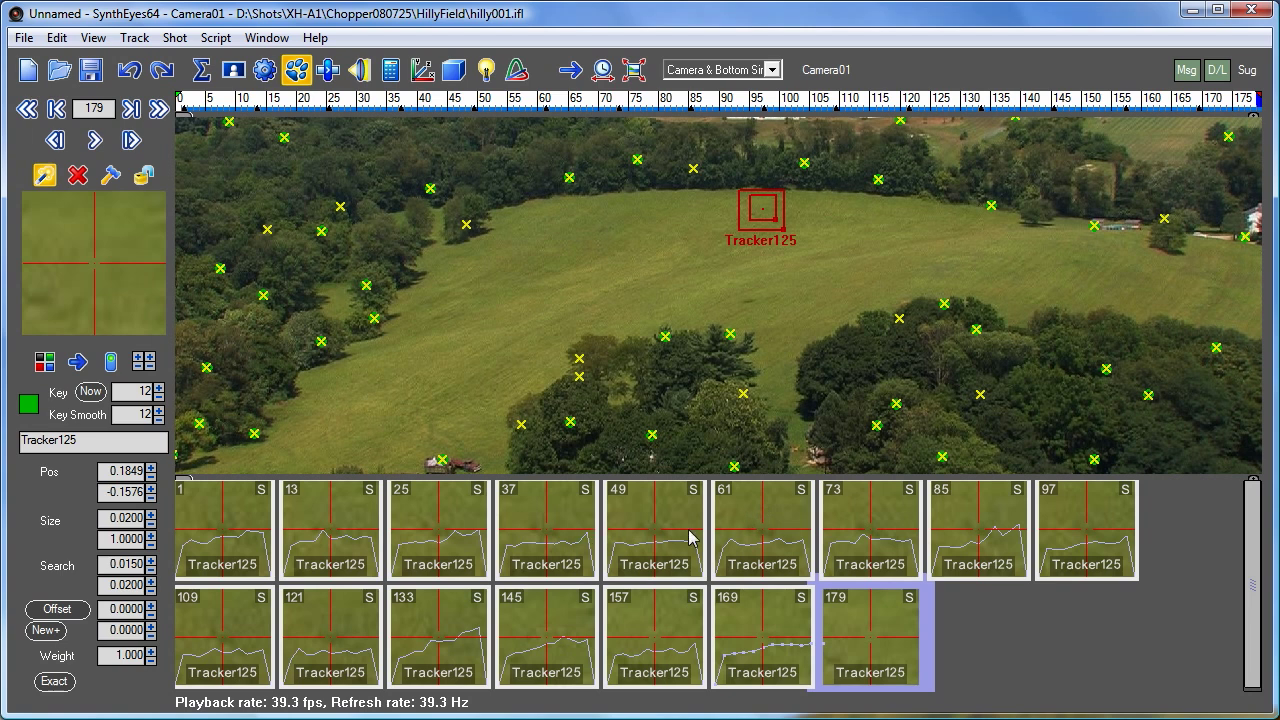
# - Nudge the tracker in its frame 49 SimulTrack tile and check the Smooth after keying option
pyautogui.moveTo(654, 534); pyautogui.dragTo(655, 537)
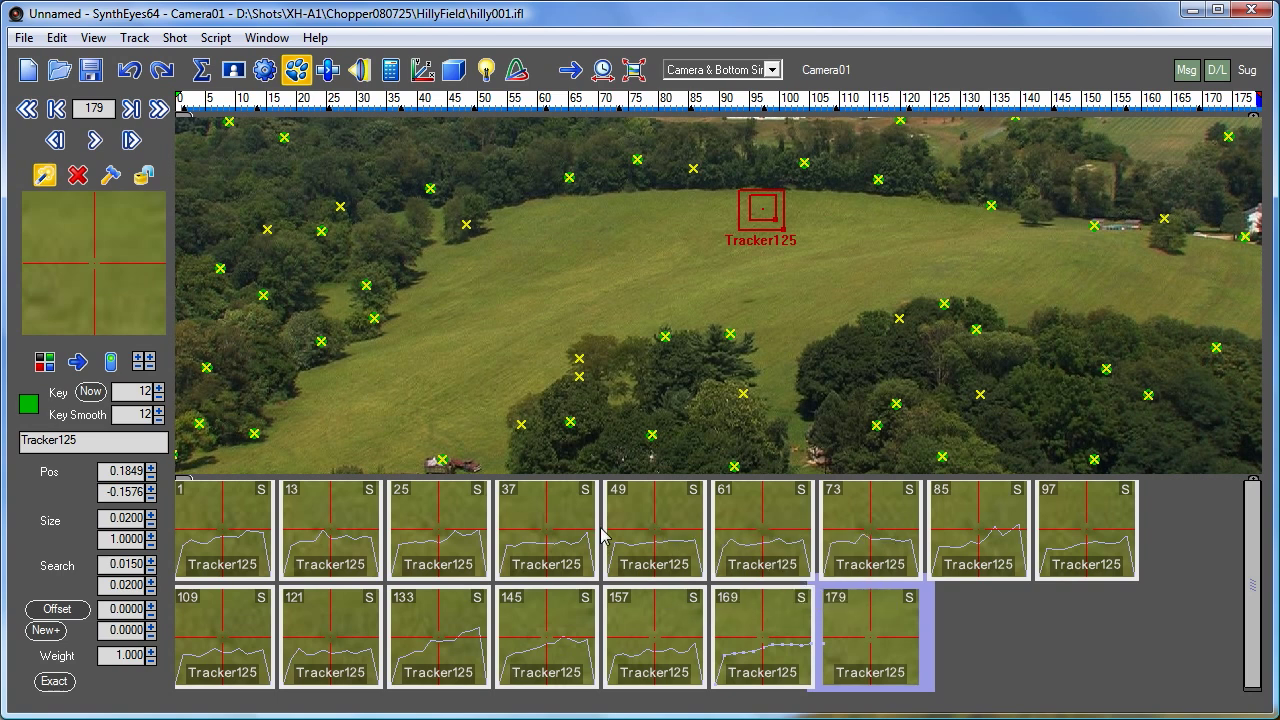
pyautogui.click(134, 37)
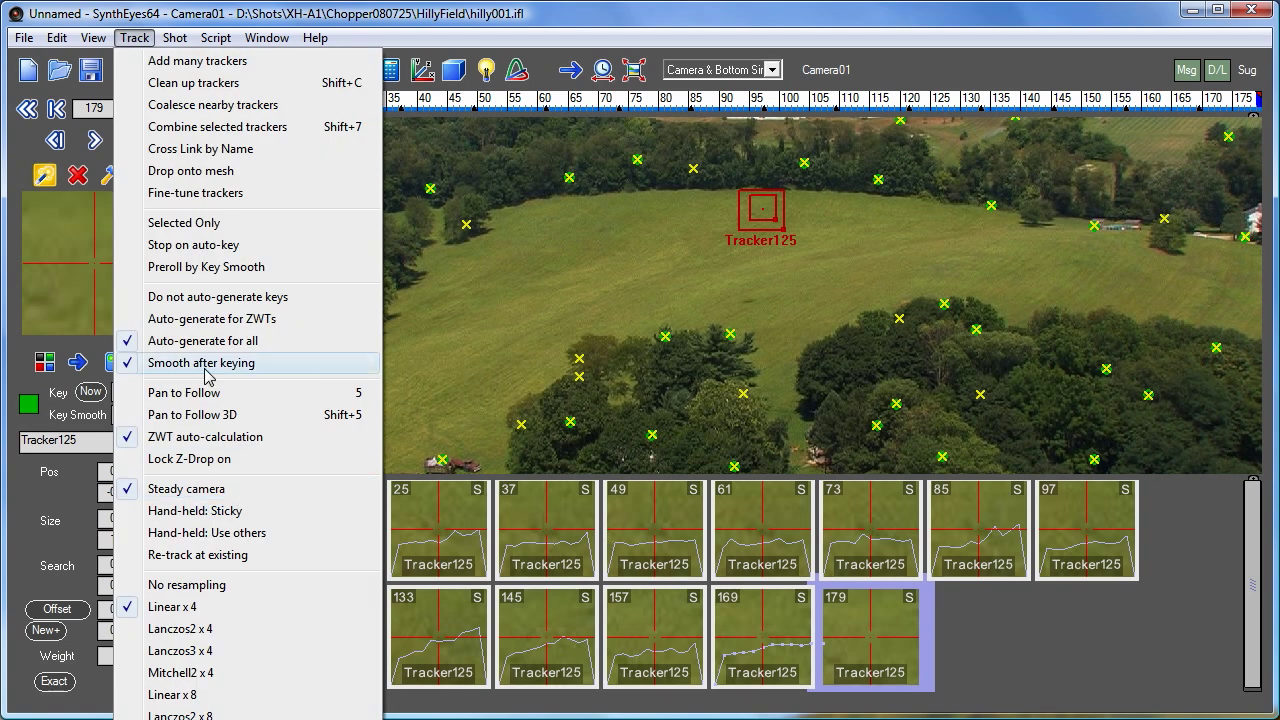
pyautogui.click(312, 28)
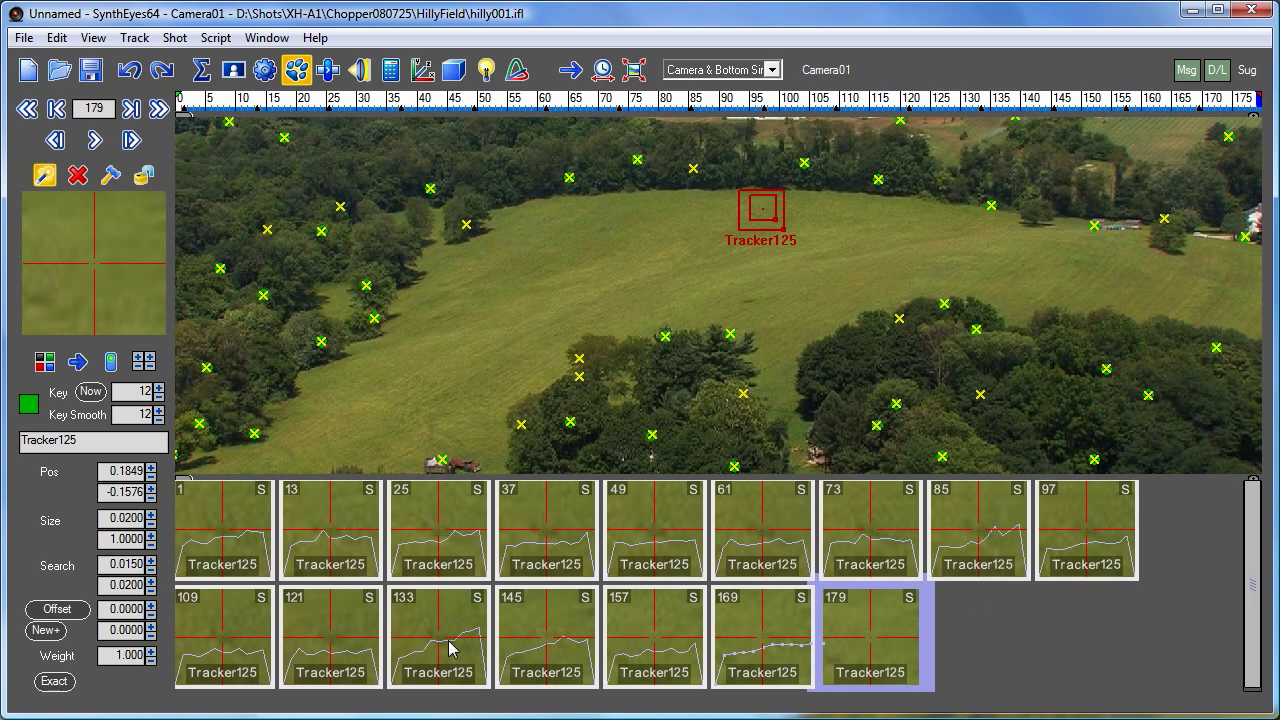
# - Expand the frames following key 37, key the tracker at frame 40 by nudging its position, and expand the frames after it
pyautogui.click(598, 532)
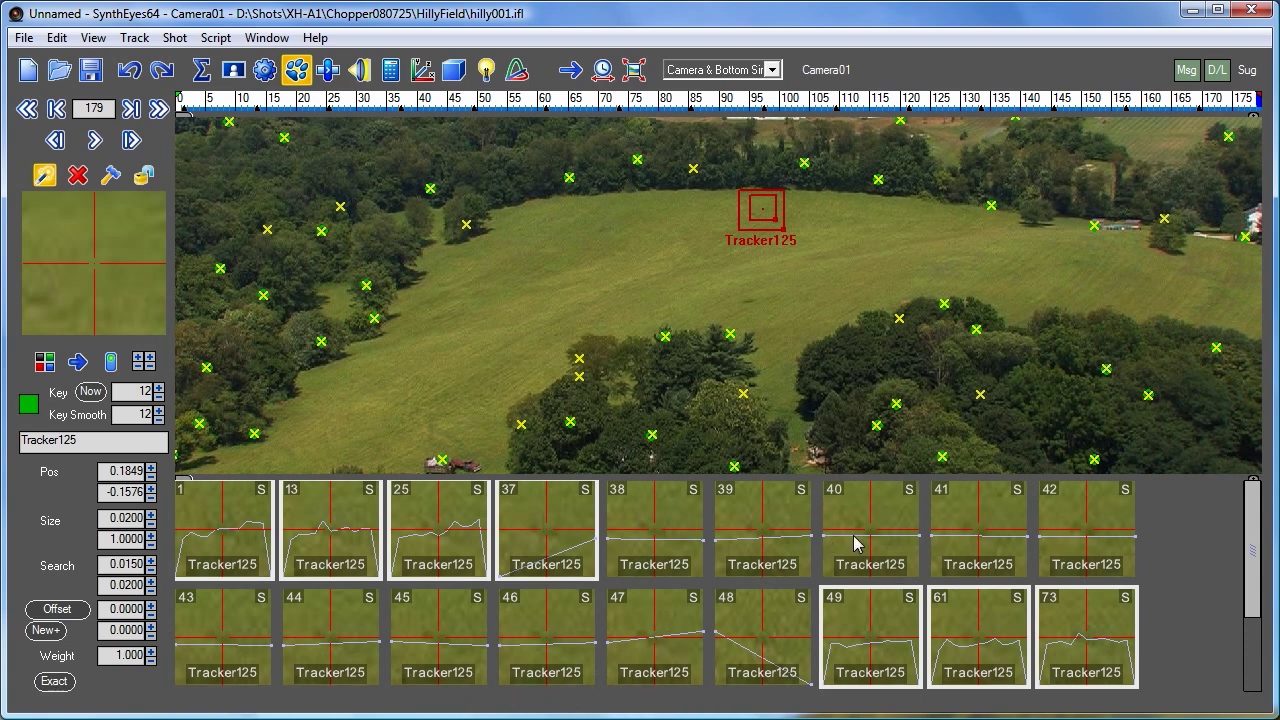
pyautogui.moveTo(875, 545); pyautogui.dragTo(872, 541)
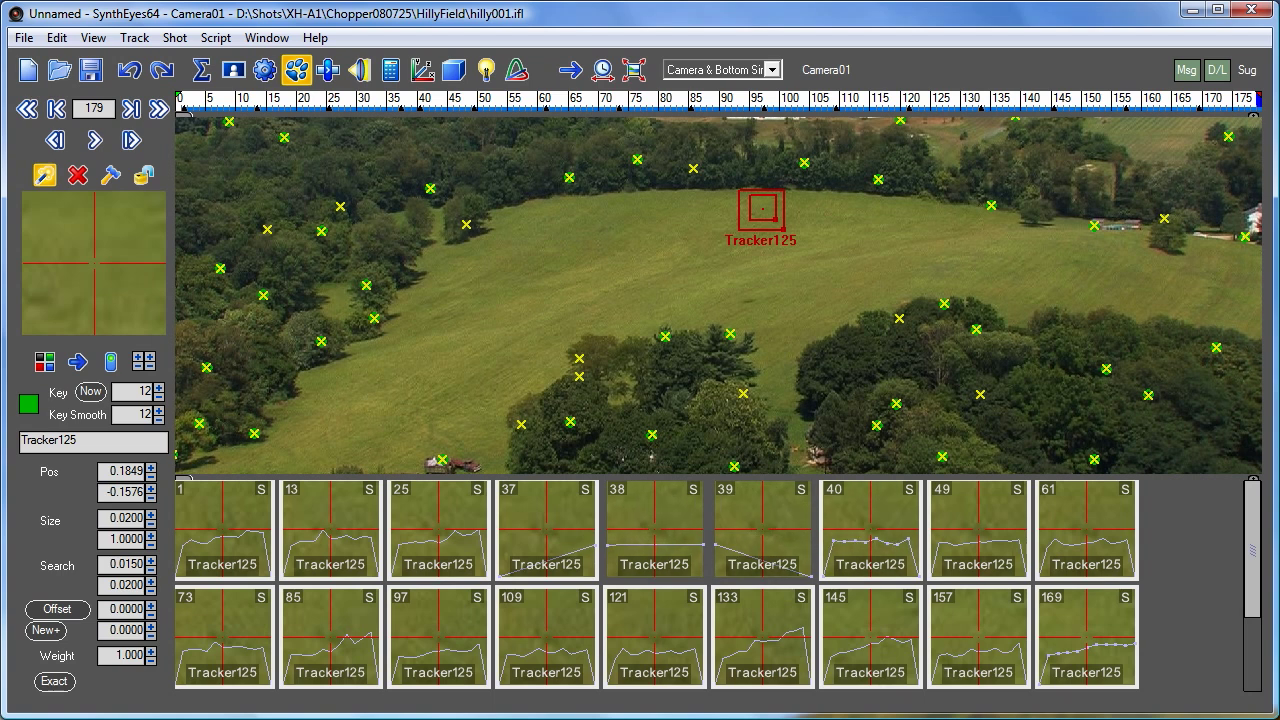
pyautogui.moveTo(872, 541); pyautogui.dragTo(877, 540)
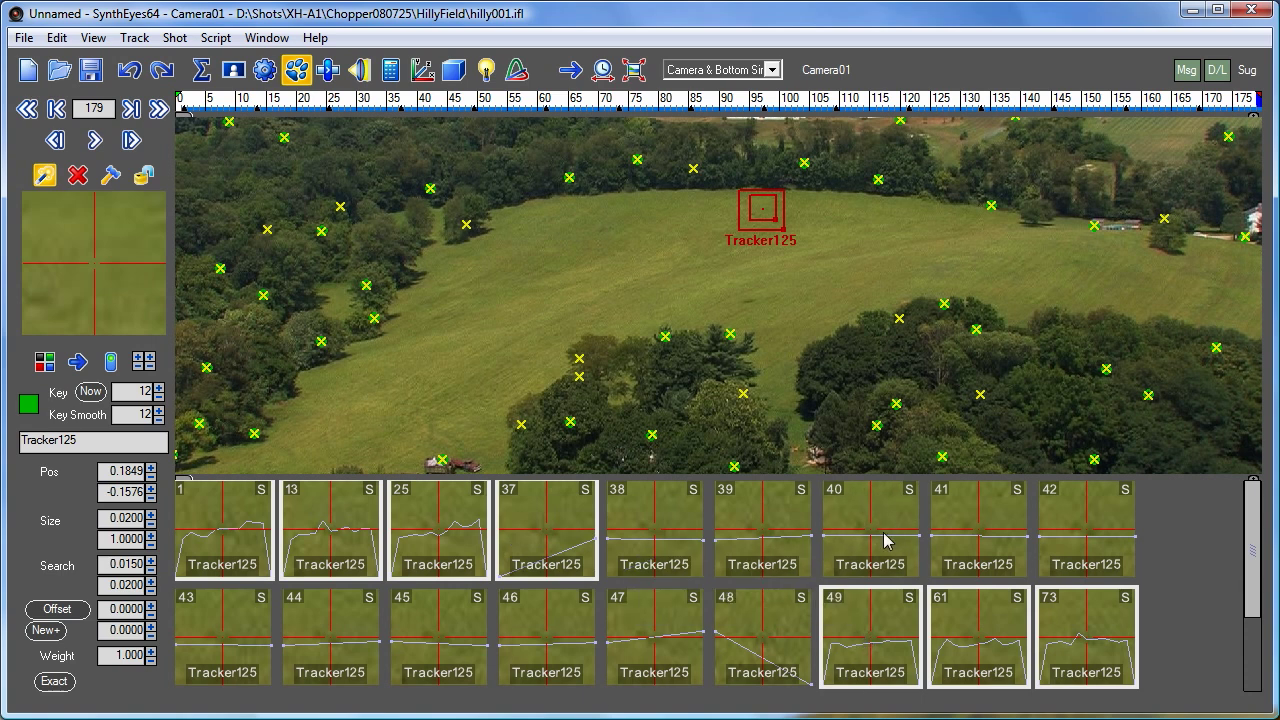
pyautogui.moveTo(871, 539)
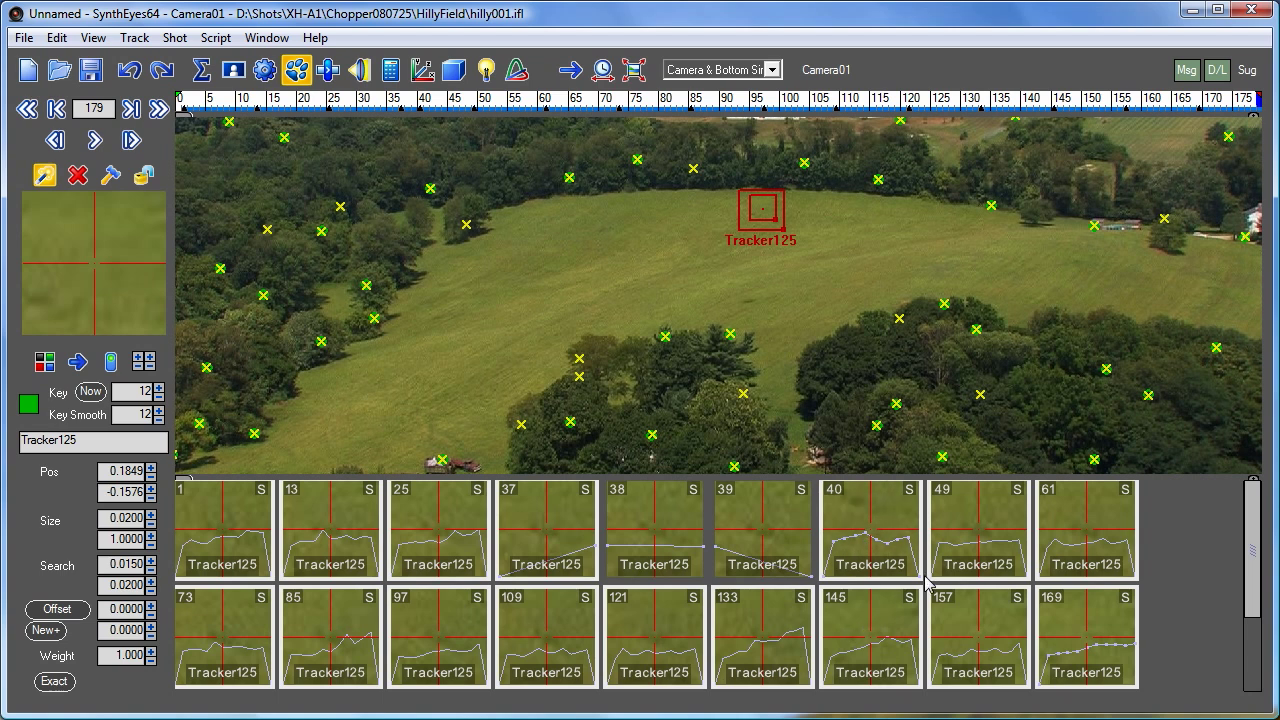
pyautogui.click(927, 518)
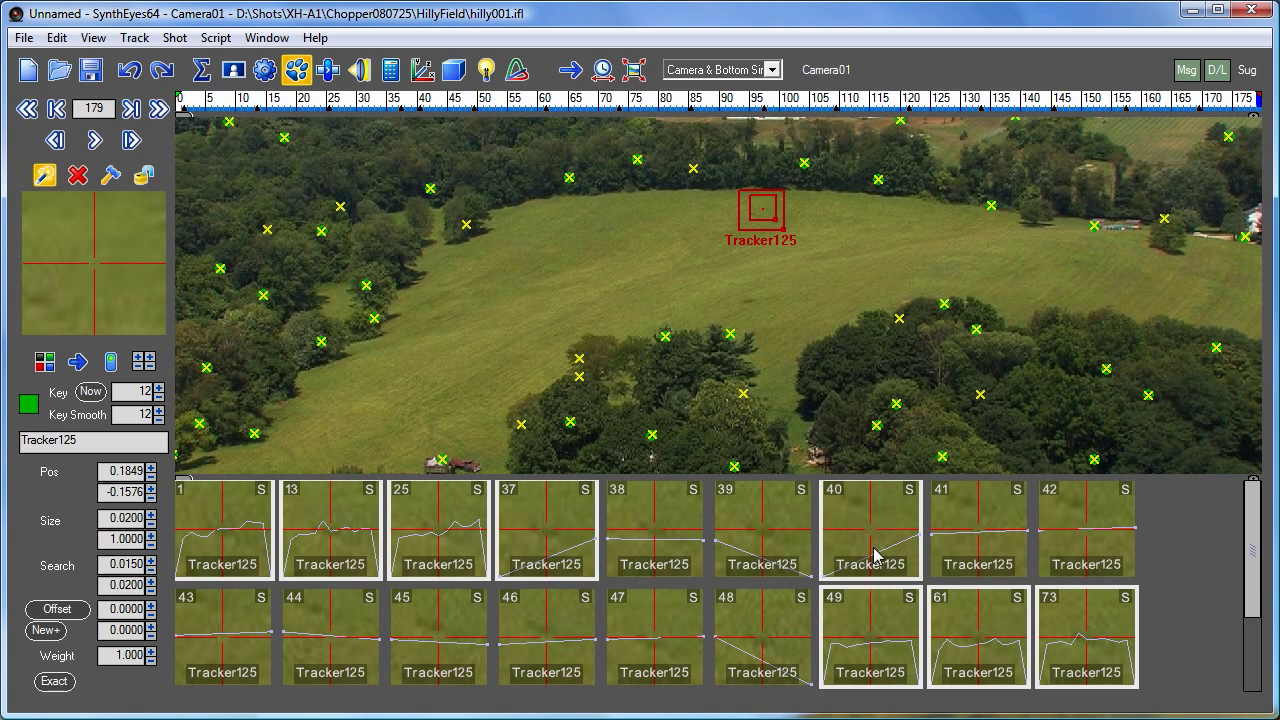
# - Undo the position key added at frame 40
pyautogui.moveTo(873, 556)
pyautogui.moveTo(476, 627)
pyautogui.moveTo(309, 578)
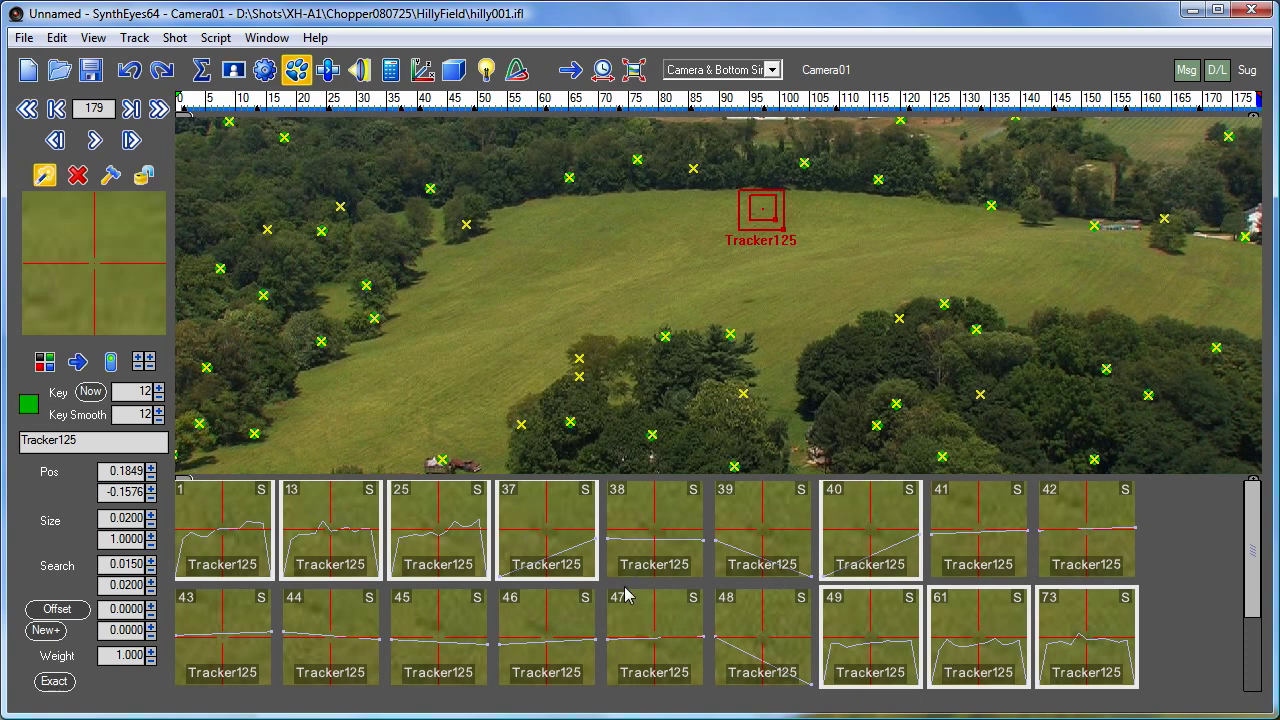
pyautogui.click(130, 72)
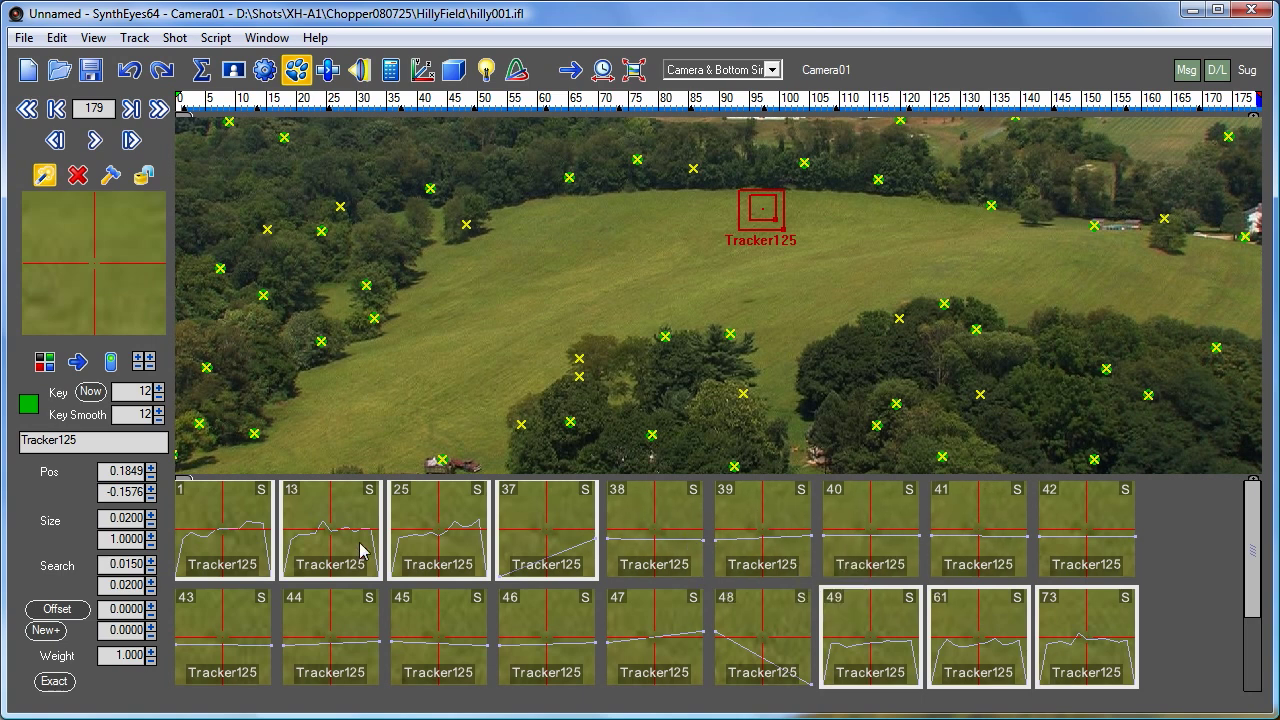
# - Create another tracker at frame 0 on the dark spot in the field above the tree clump, at about 0.0752, 0.1586
pyautogui.moveTo(328, 100); pyautogui.dragTo(178, 102)
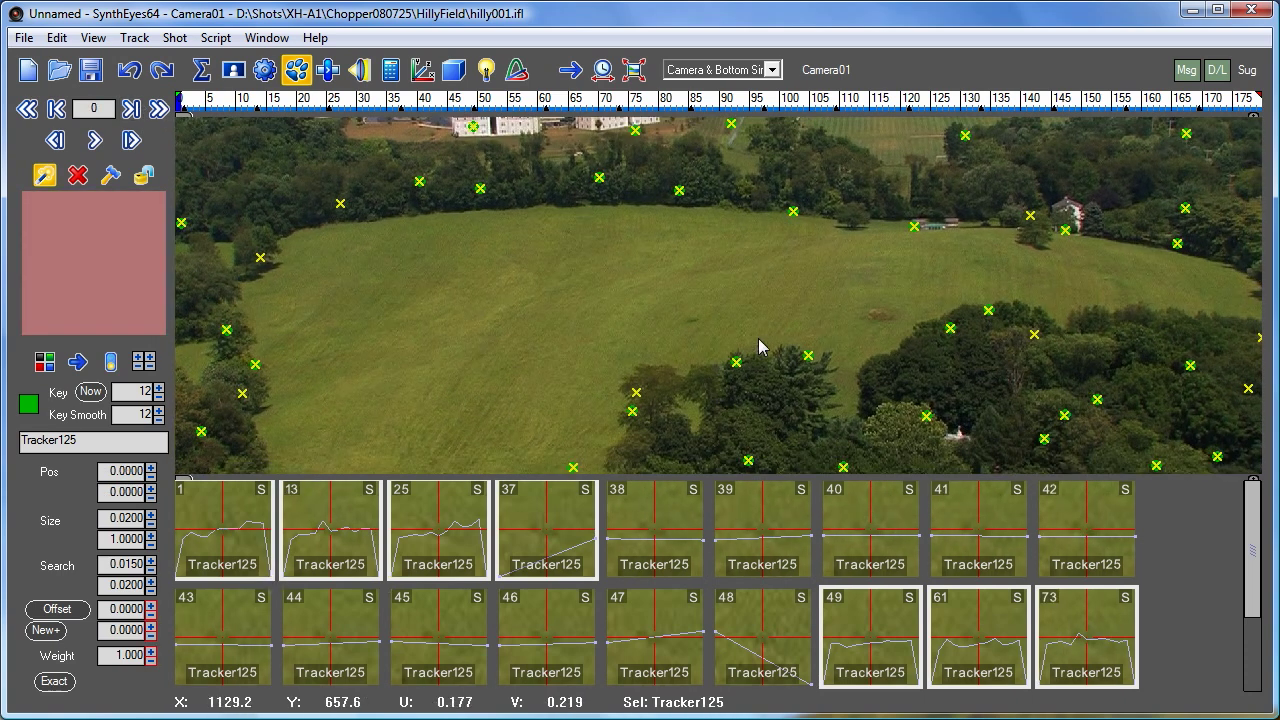
pyautogui.click(690, 319)
pyautogui.moveTo(690, 319); pyautogui.dragTo(699, 340)
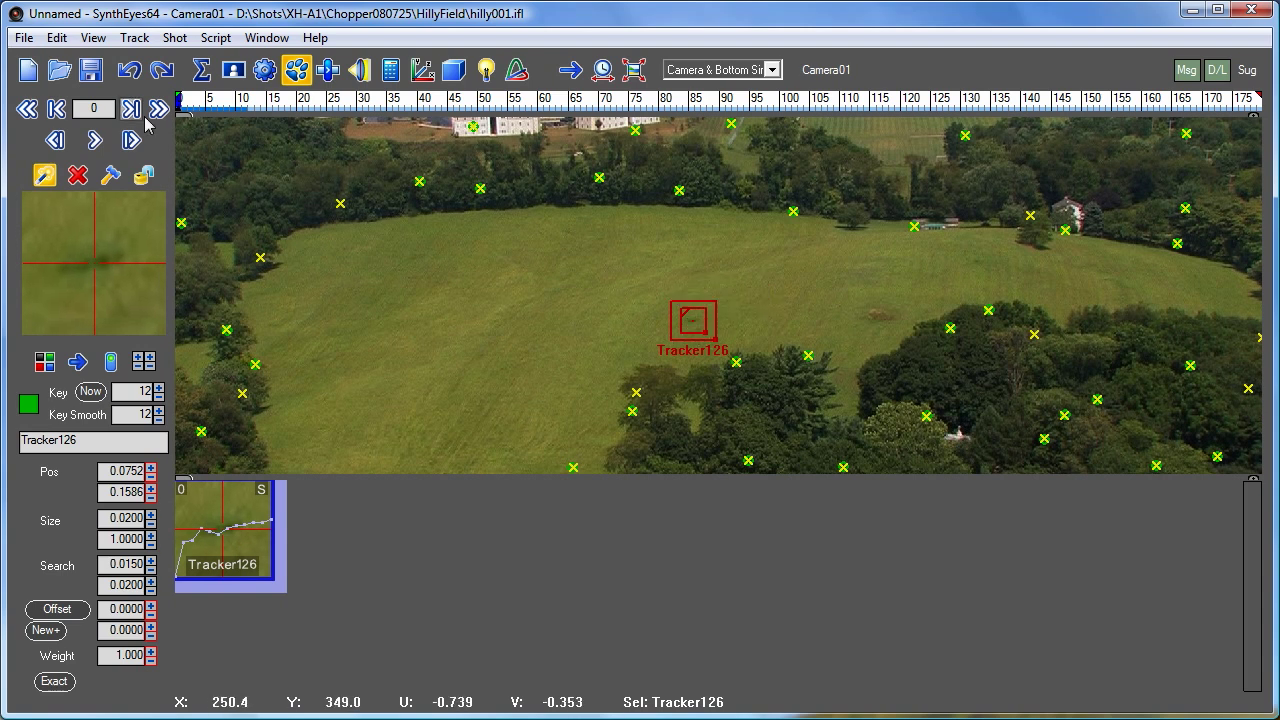
# - Place the dark-spot tracker on the same spot at frame 179 and fine-tune its position to about 0.1619, 0.1067
pyautogui.click(158, 110)
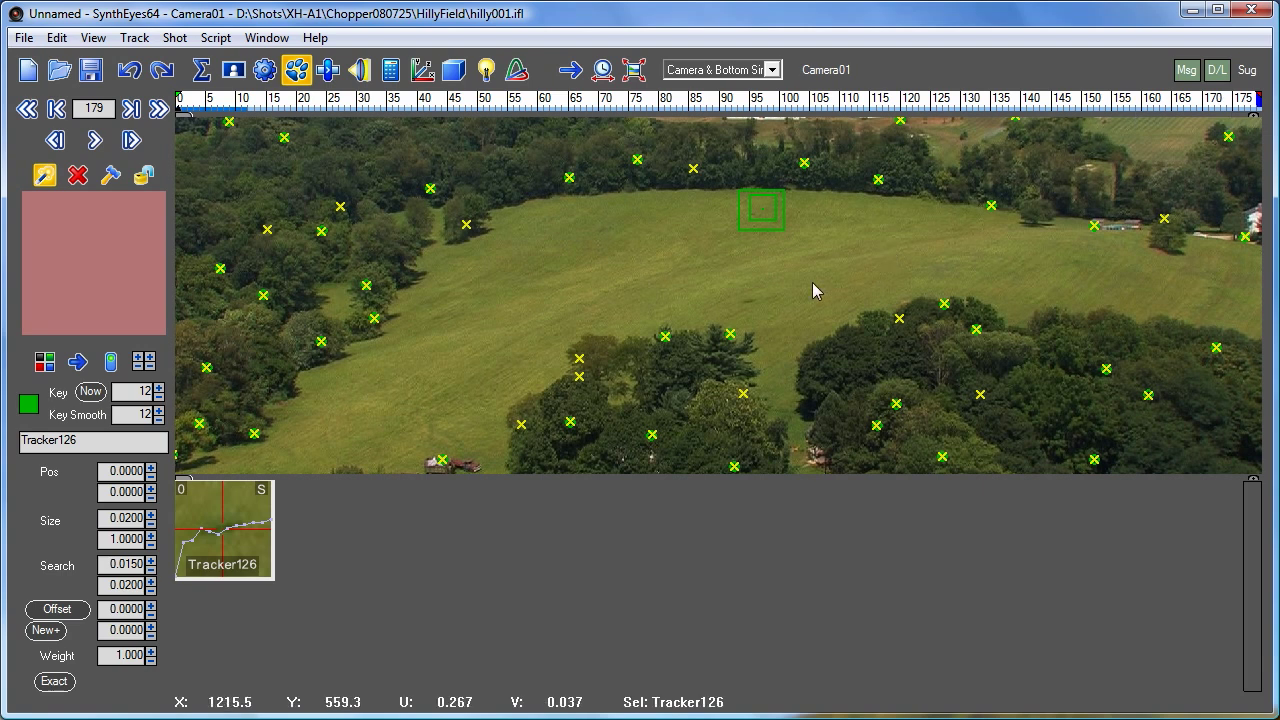
pyautogui.click(749, 301)
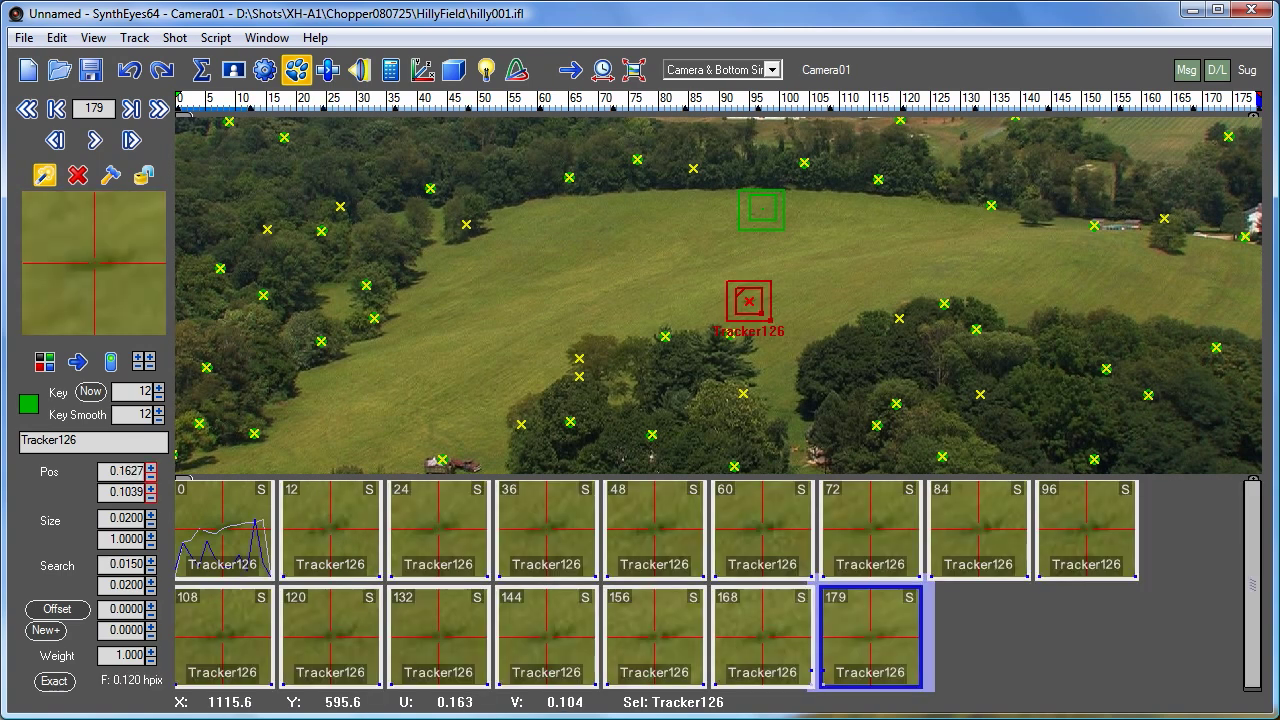
pyautogui.moveTo(749, 301); pyautogui.dragTo(746, 304)
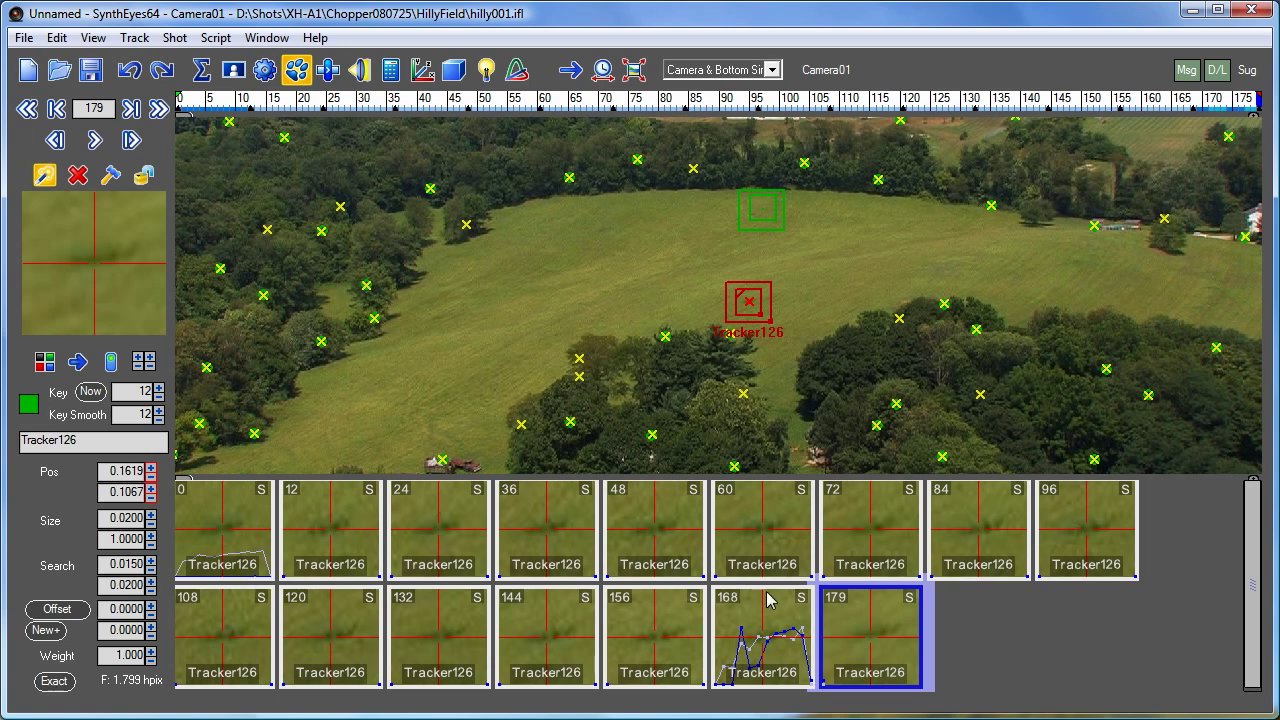
# - Check the Auto-generate for all option and play the shot from frame 0 to review the dark-spot tracker
pyautogui.click(138, 38)
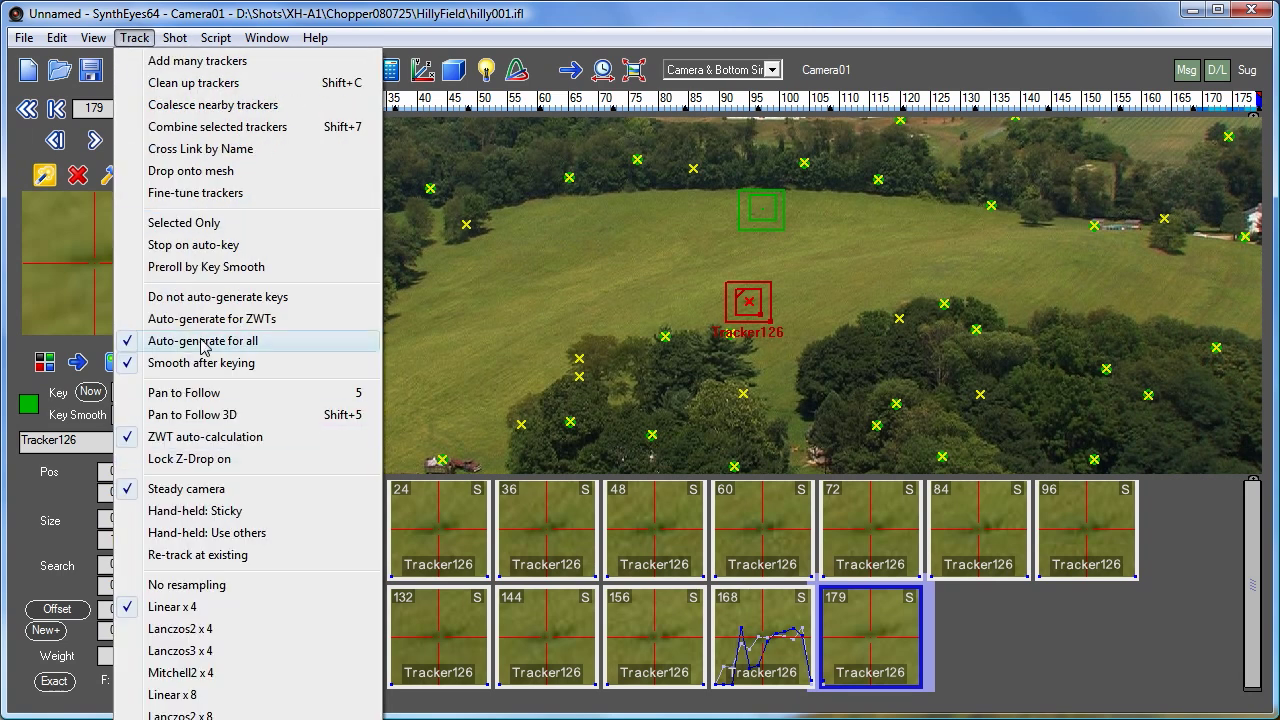
pyautogui.click(310, 15)
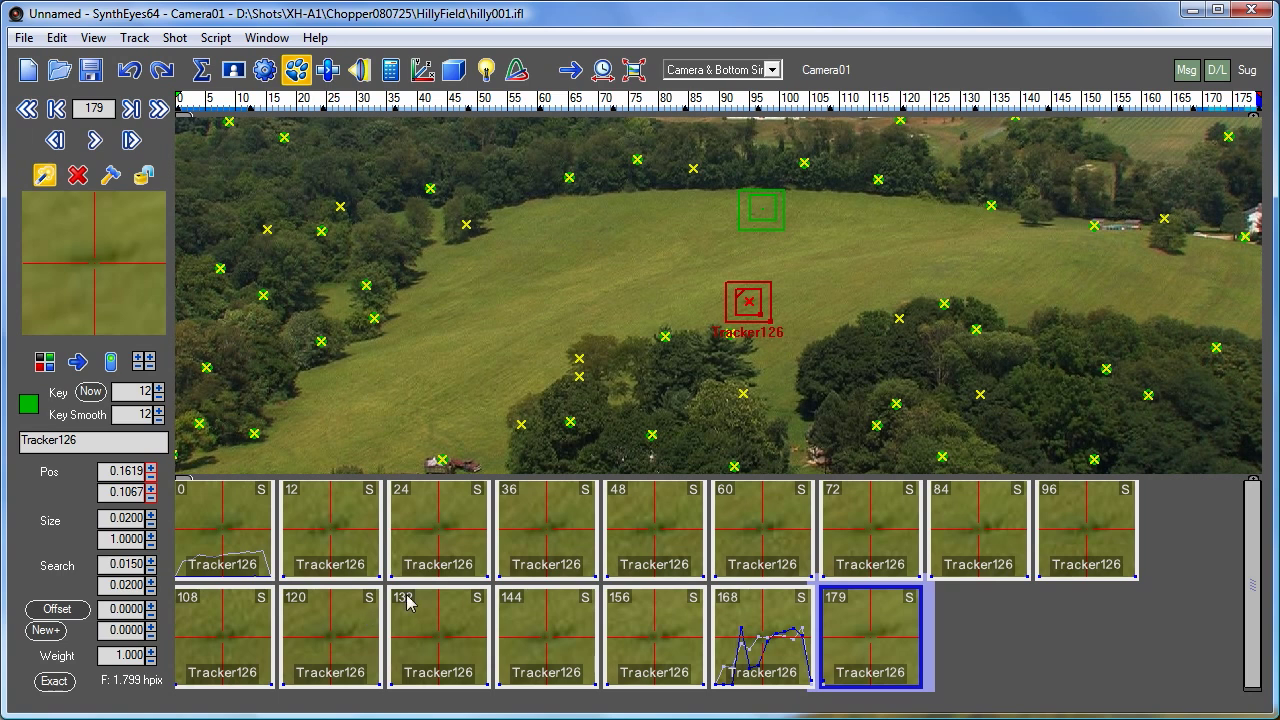
pyautogui.moveTo(641, 557)
pyautogui.click(27, 108)
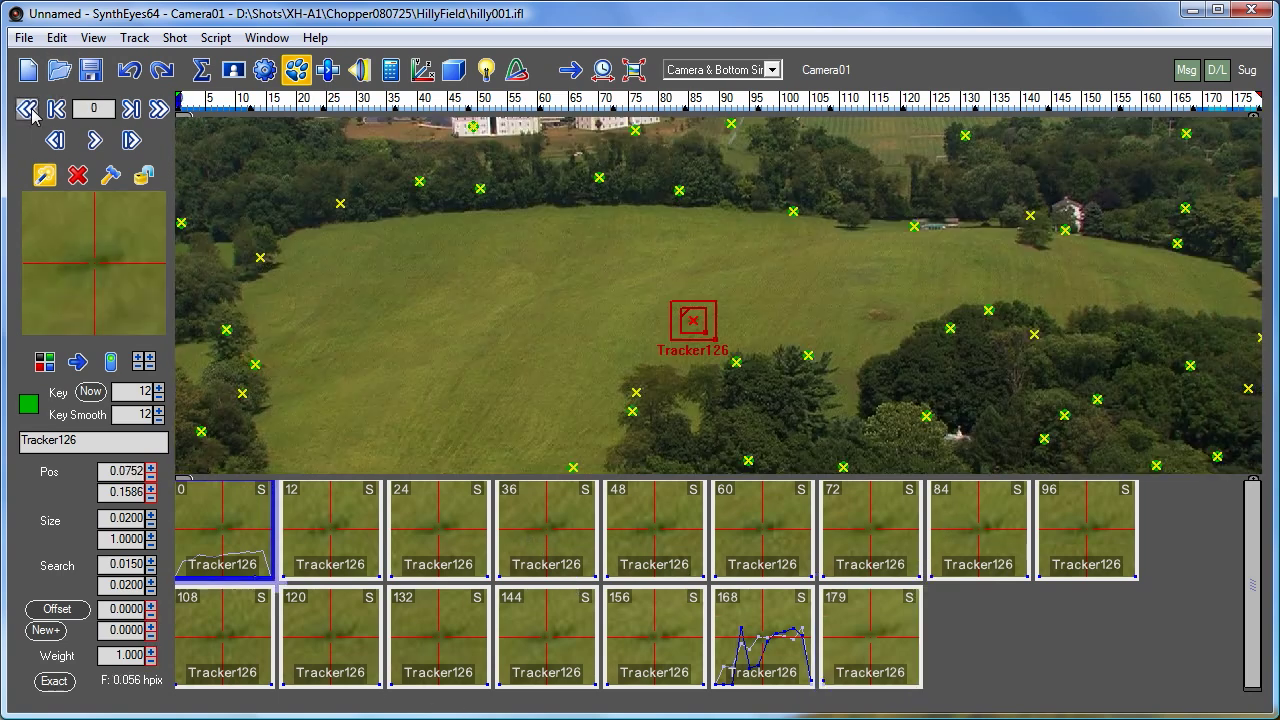
pyautogui.click(88, 147)
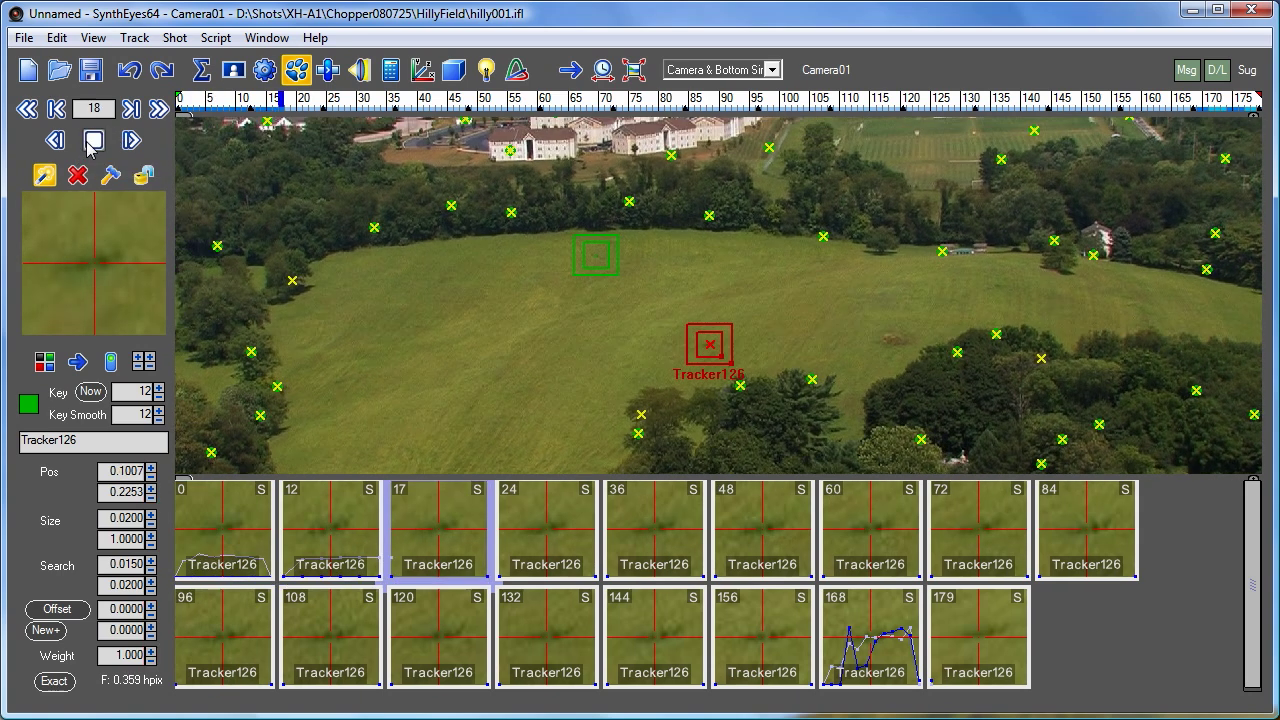